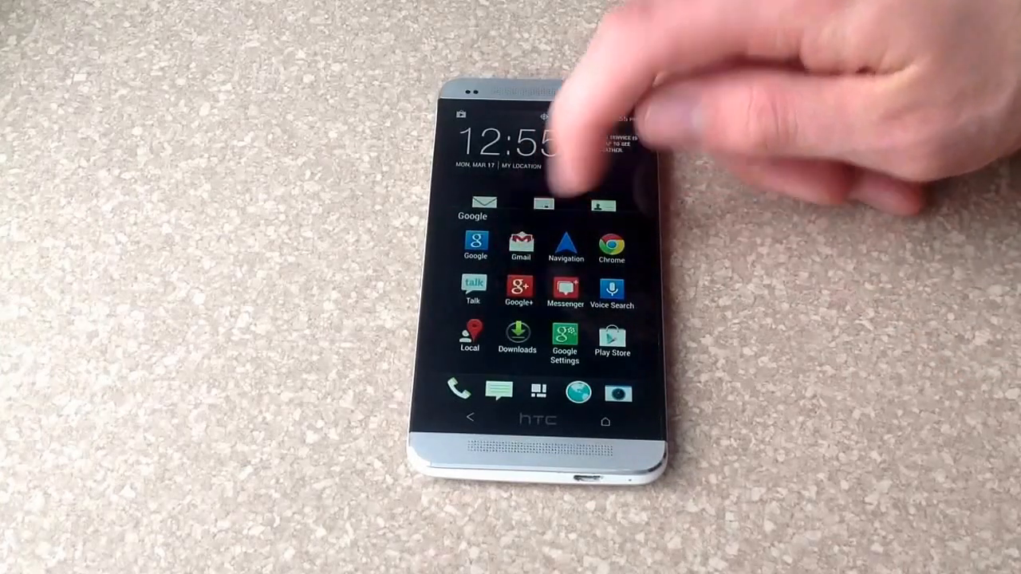
Step: Reach Gmail's settings from the inbox via the overflow menu
left_click(521, 243)
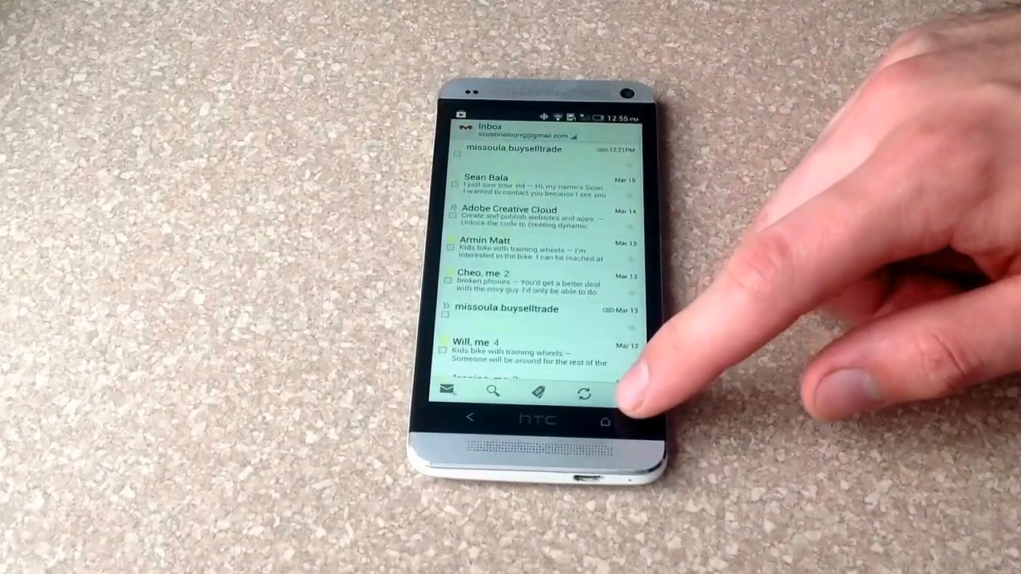
left_click(629, 395)
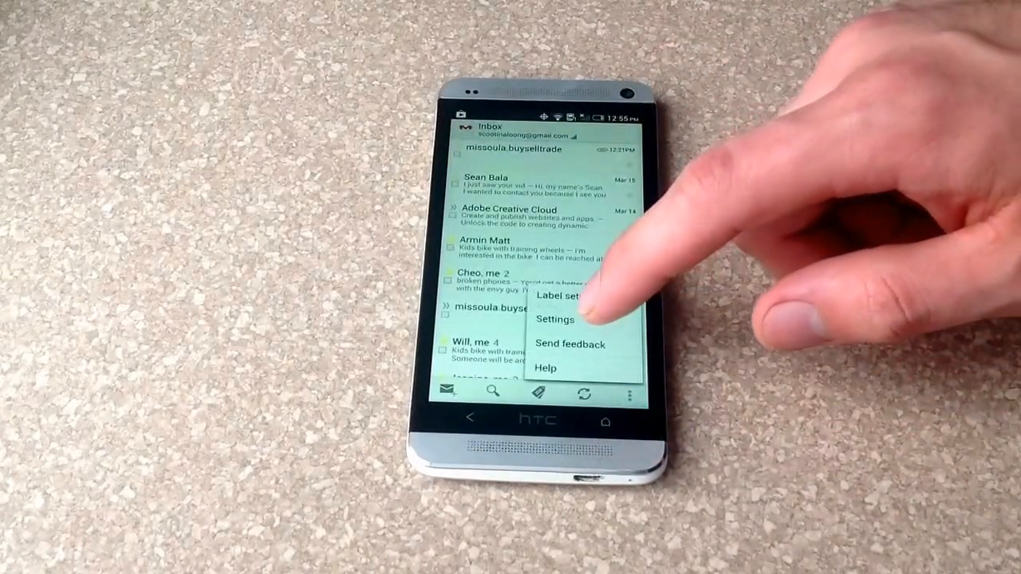
left_click(558, 319)
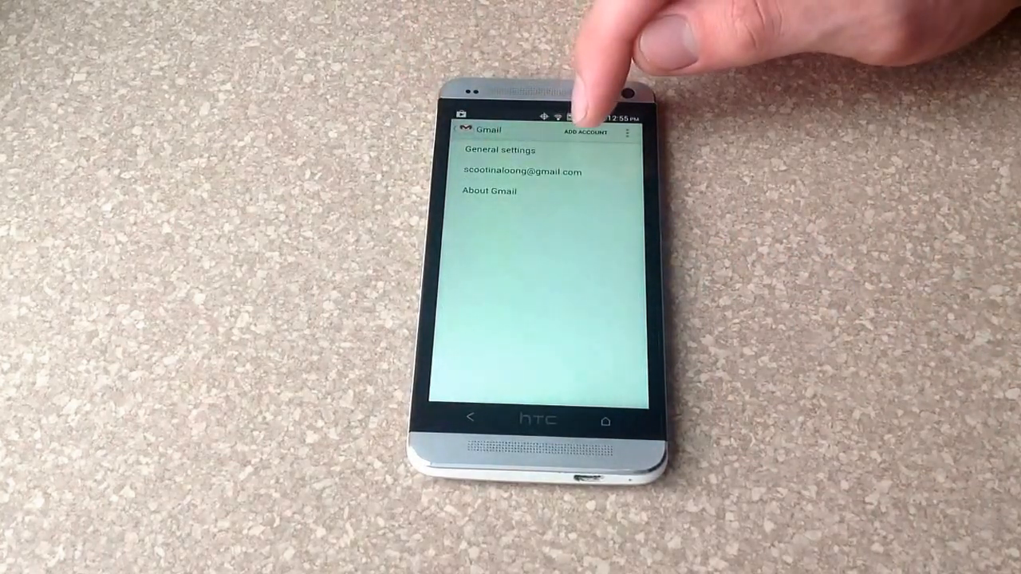
Step: Begin adding another Google account and choose the Existing account option
left_click(585, 130)
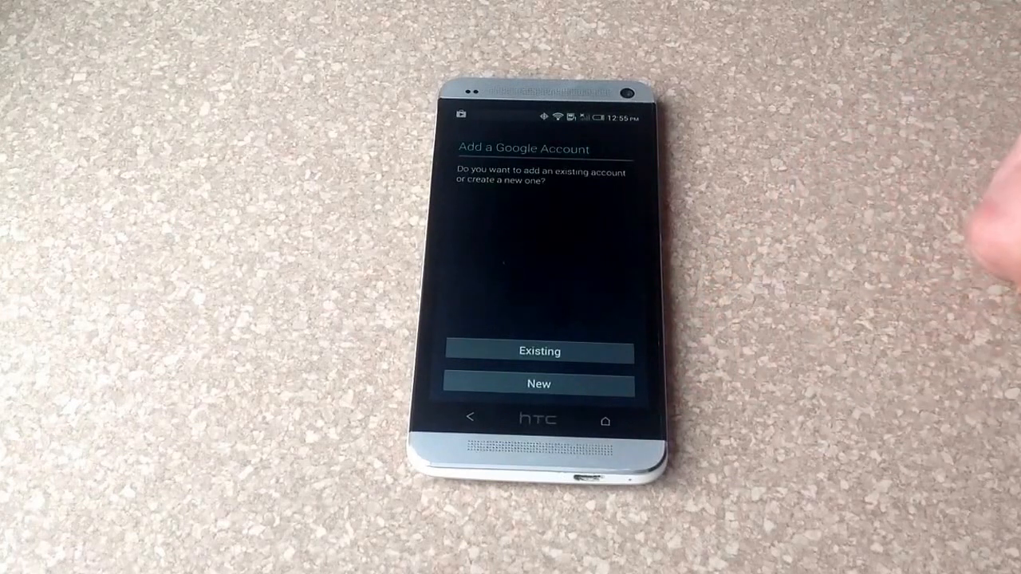
left_click(587, 349)
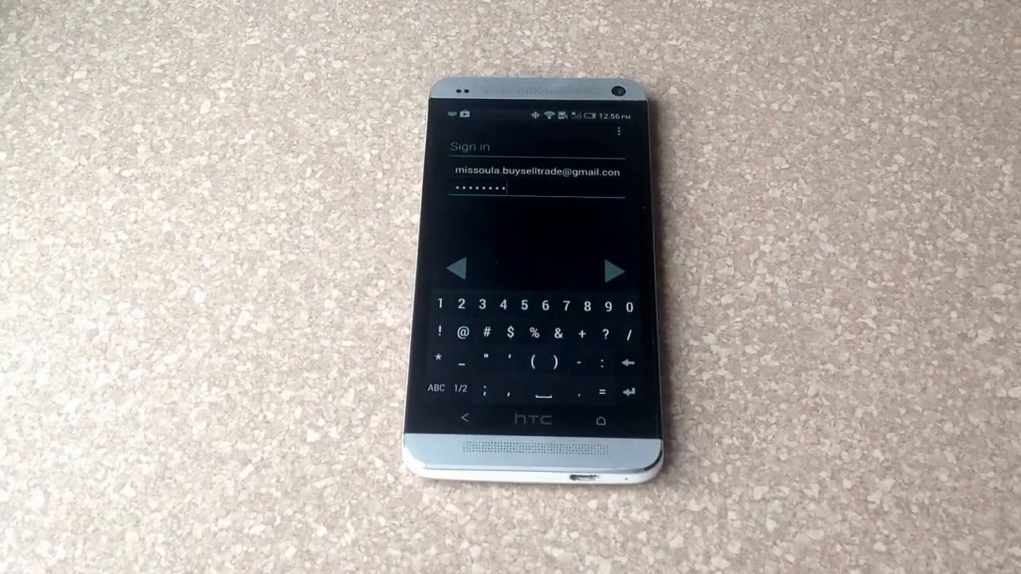
Step: Submit the credentials and opt out of Google Play news and offers
left_click(628, 391)
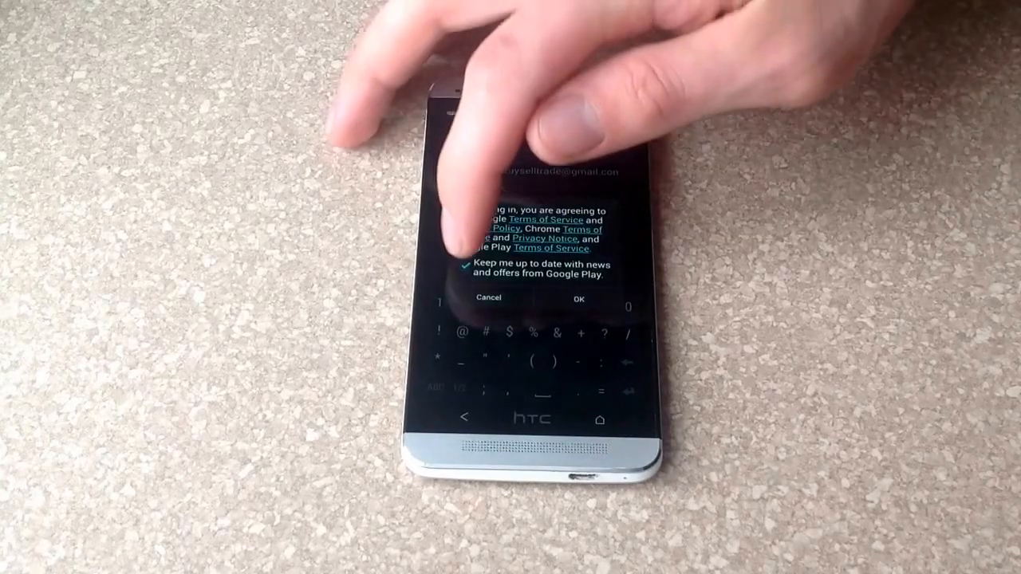
left_click(465, 265)
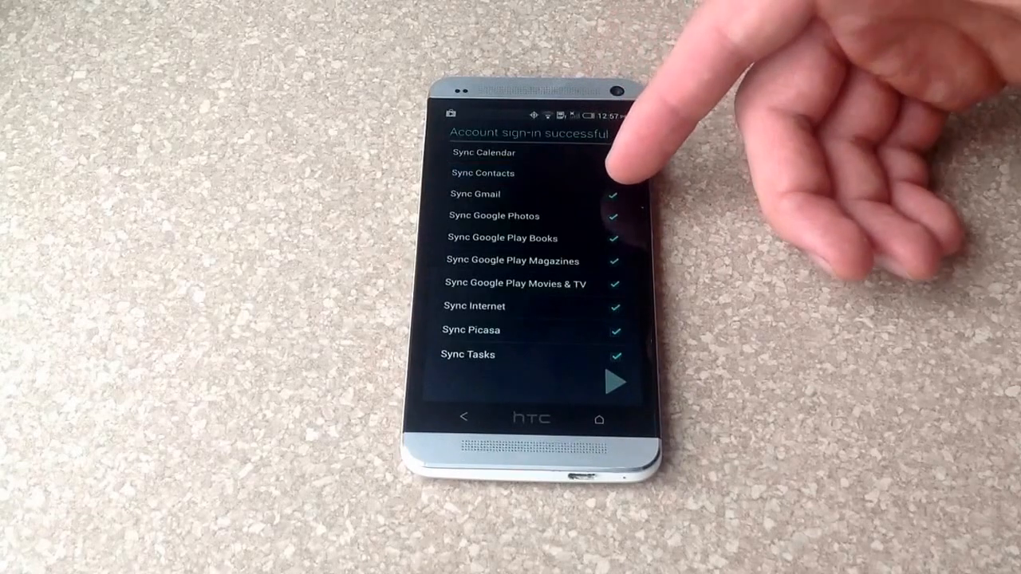
Step: Enable Sync Calendar, Sync Contacts and Sync Gmail for the new account
left_click(613, 194)
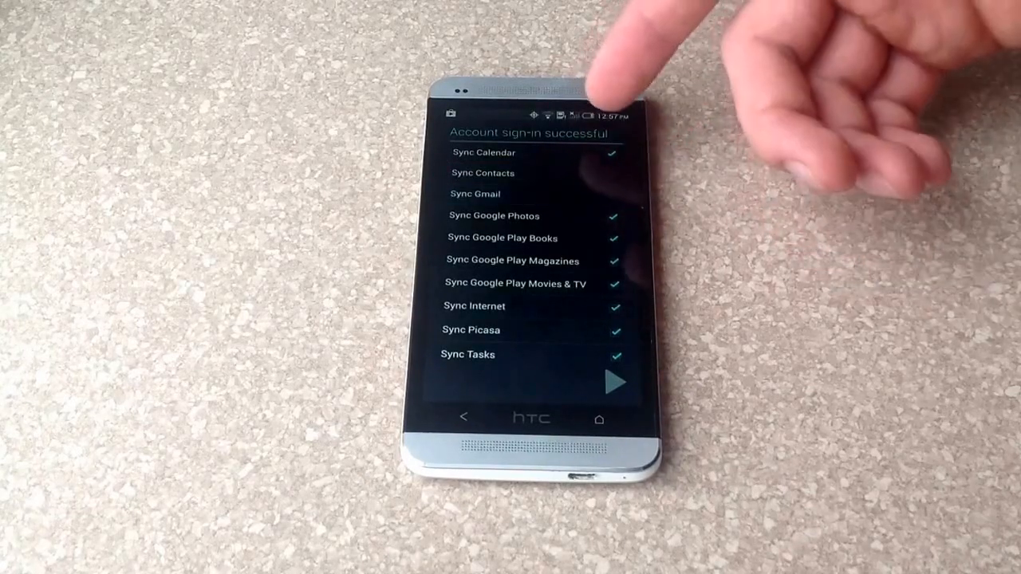
left_click(613, 152)
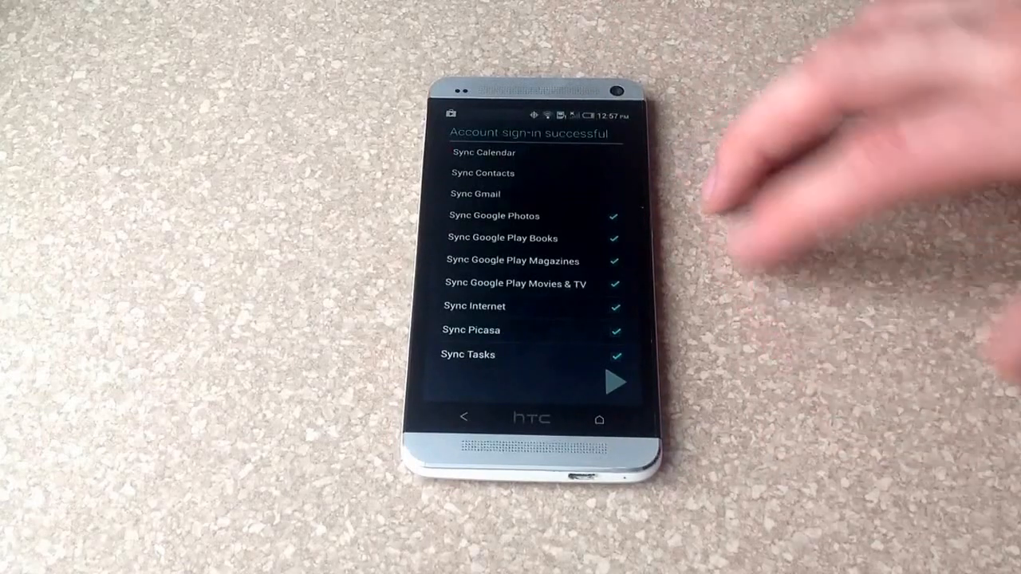
left_click(613, 194)
left_click(613, 173)
left_click(613, 152)
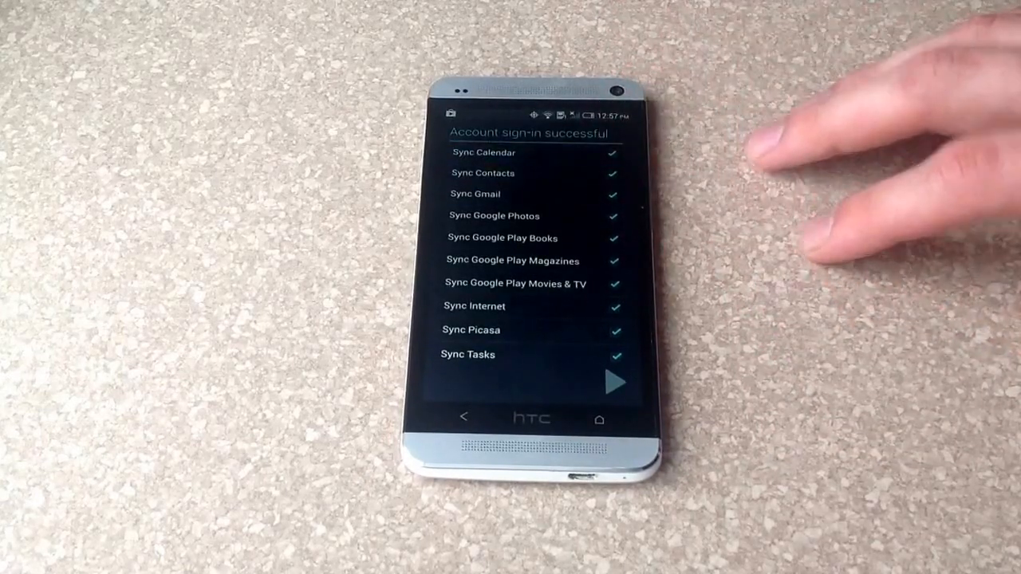
left_click(614, 381)
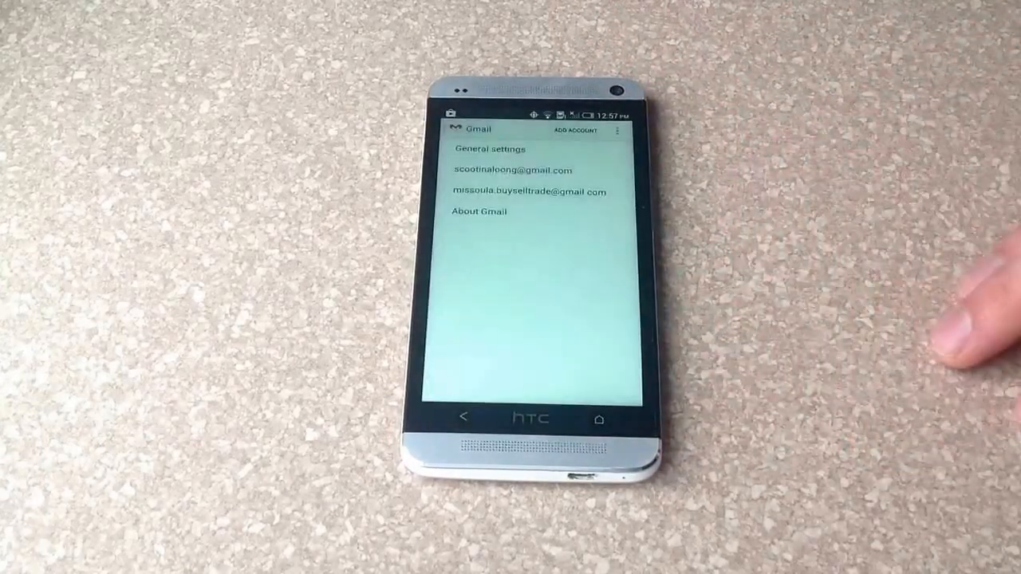